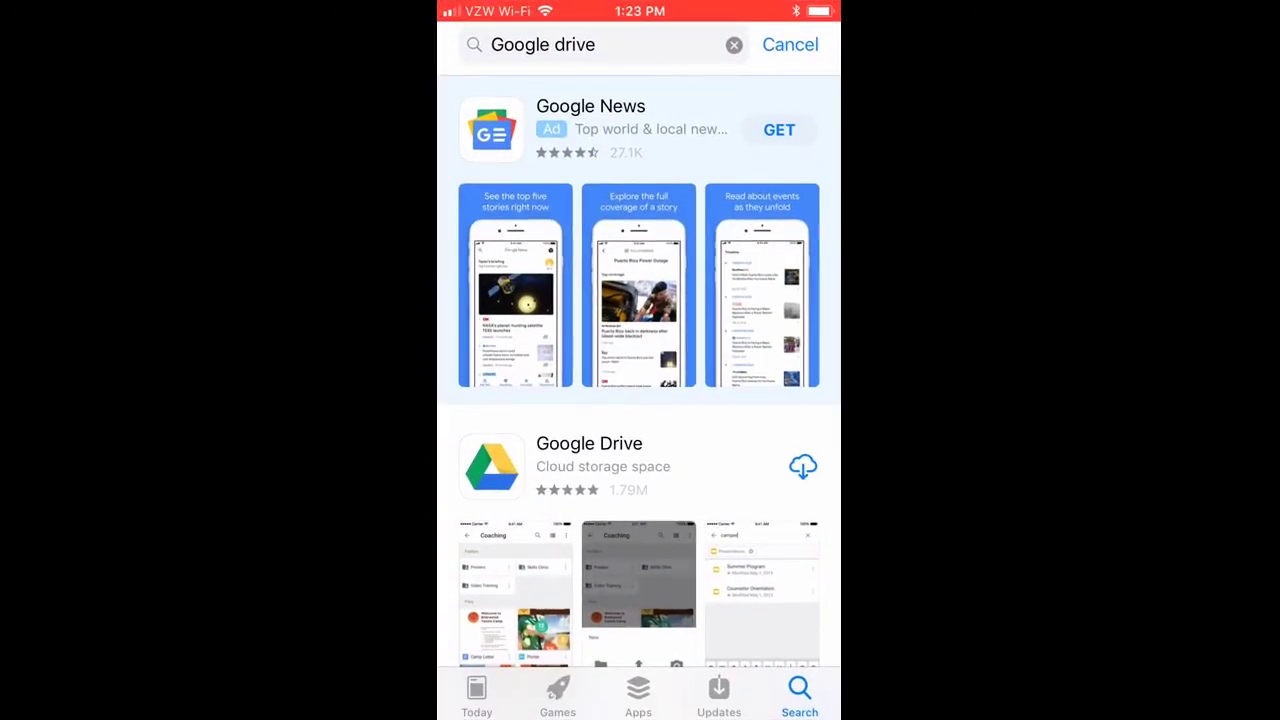
Install Google Drive from the App Store and open it to its welcome screen
scroll(640, 400, down, 2)
scroll(640, 400, up, 2)
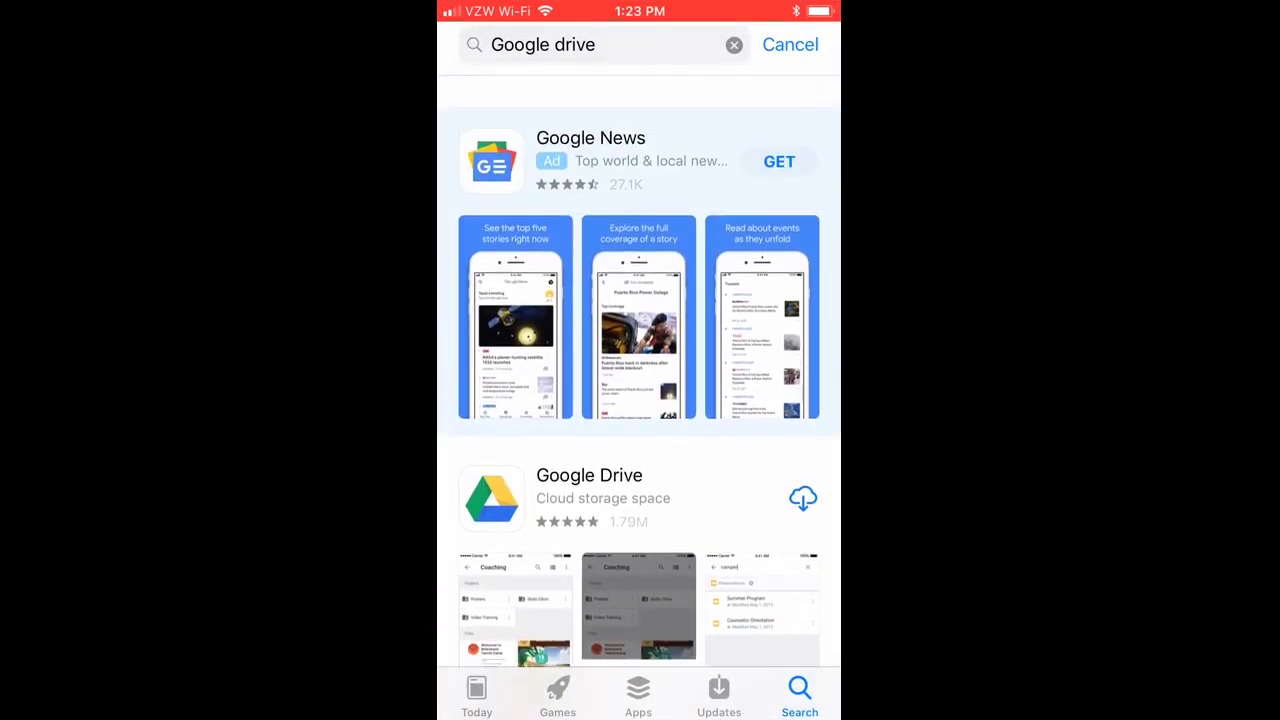
scroll(640, 400, down, 2)
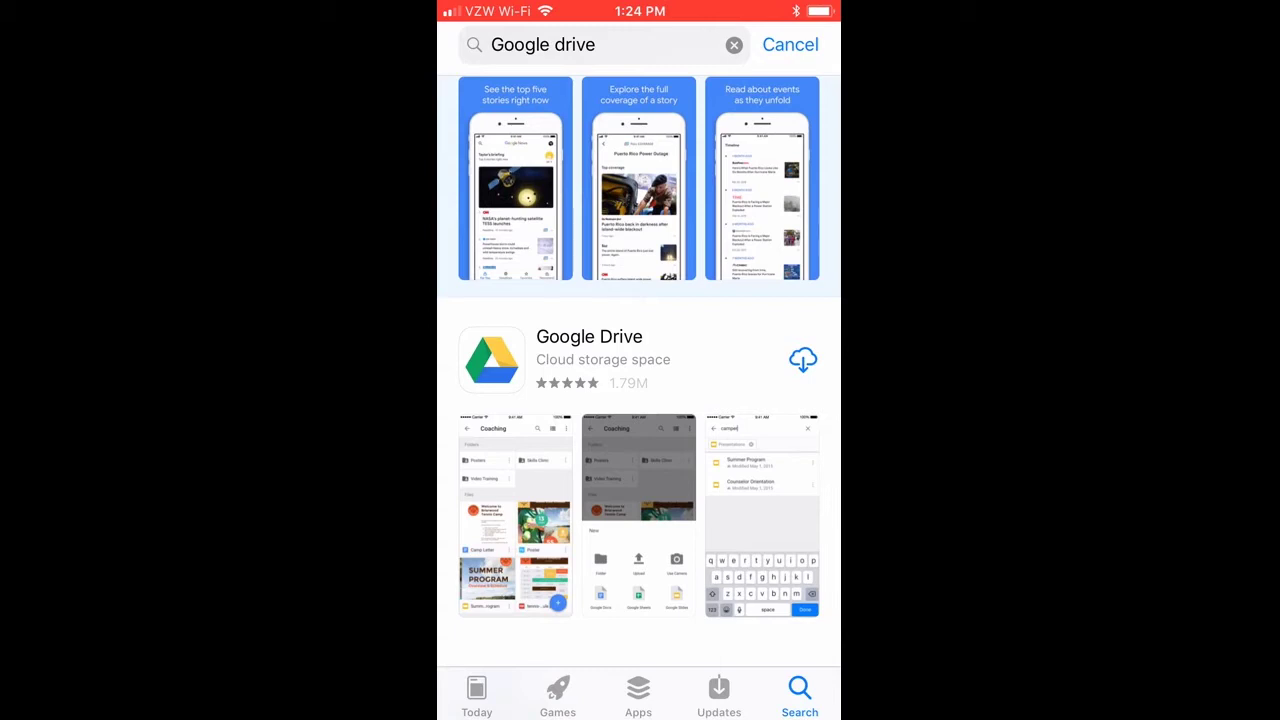
click(803, 360)
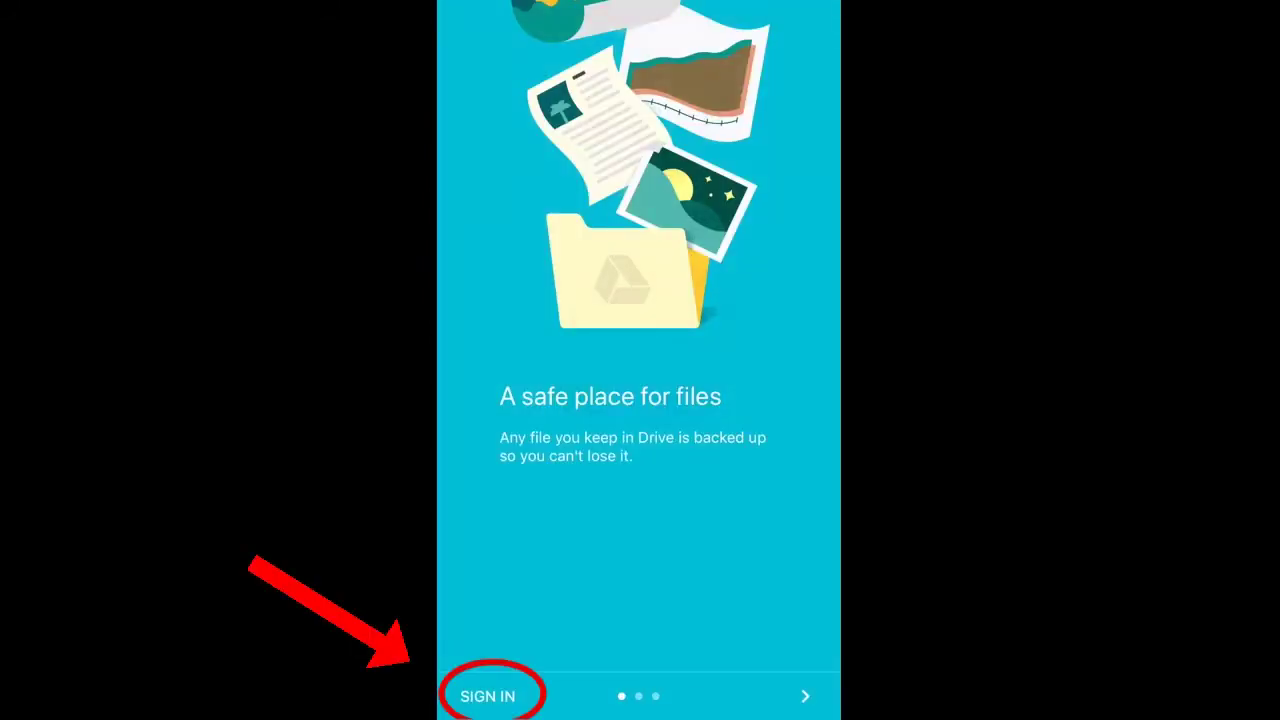
Sign into Google Drive with the school account and open the navigation menu
click(487, 696)
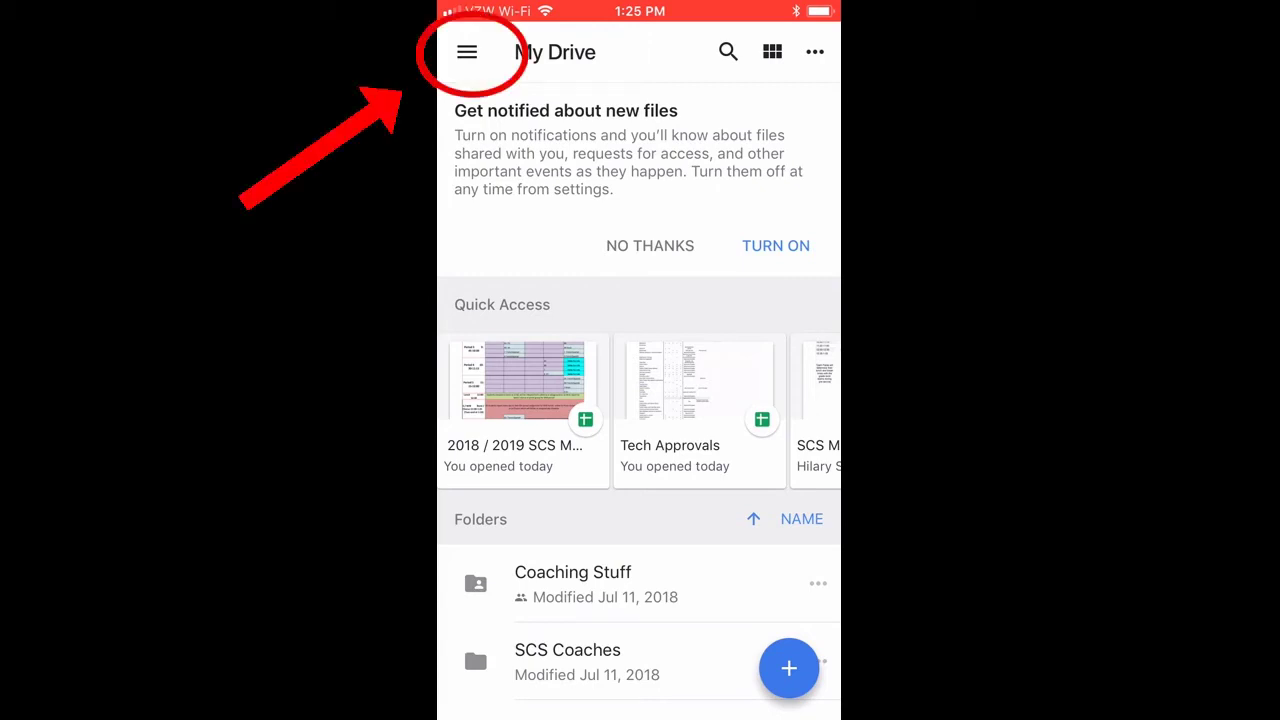
click(467, 52)
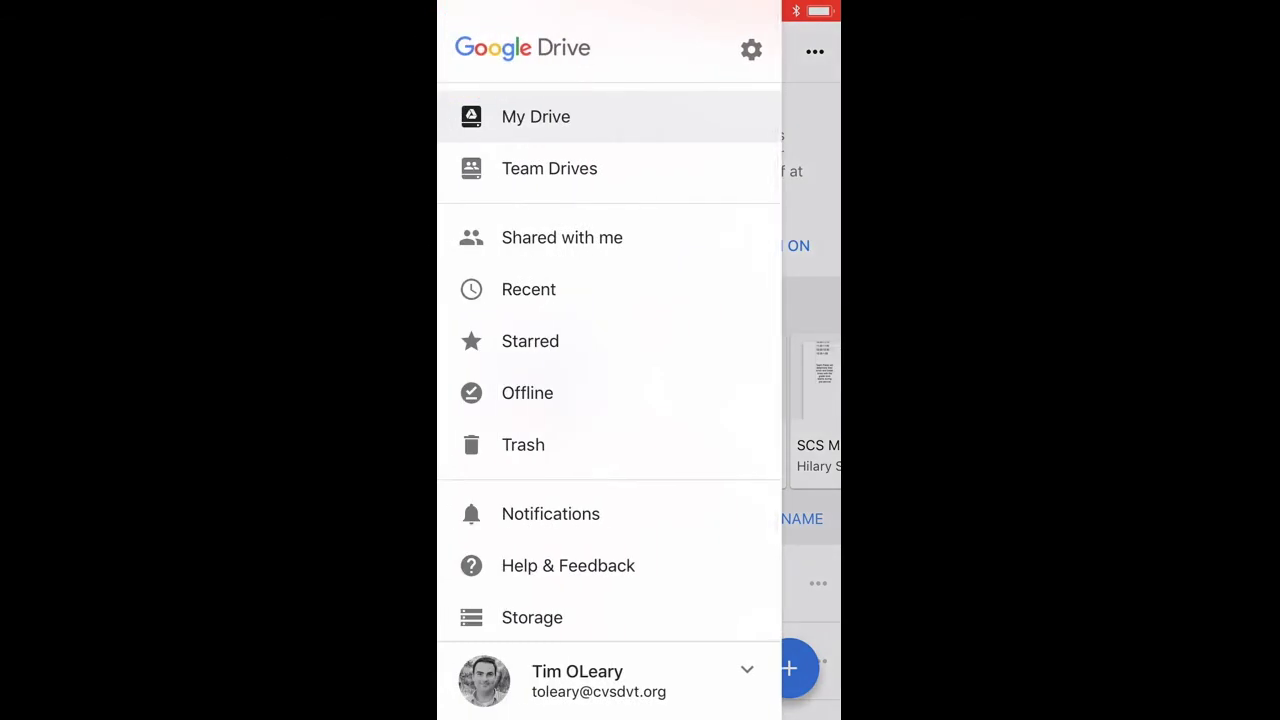
Browse the SCS Drive team drive's folders to locate Photos, then return home
click(549, 168)
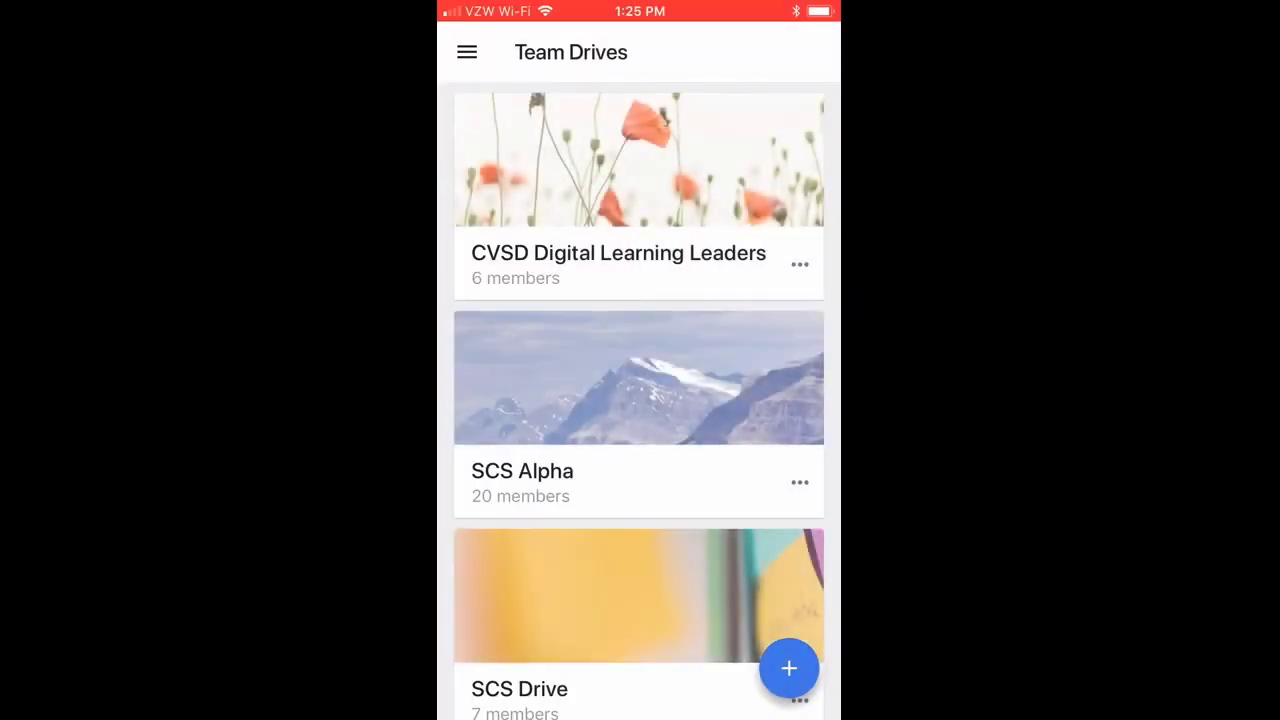
scroll(639, 400, down, 5)
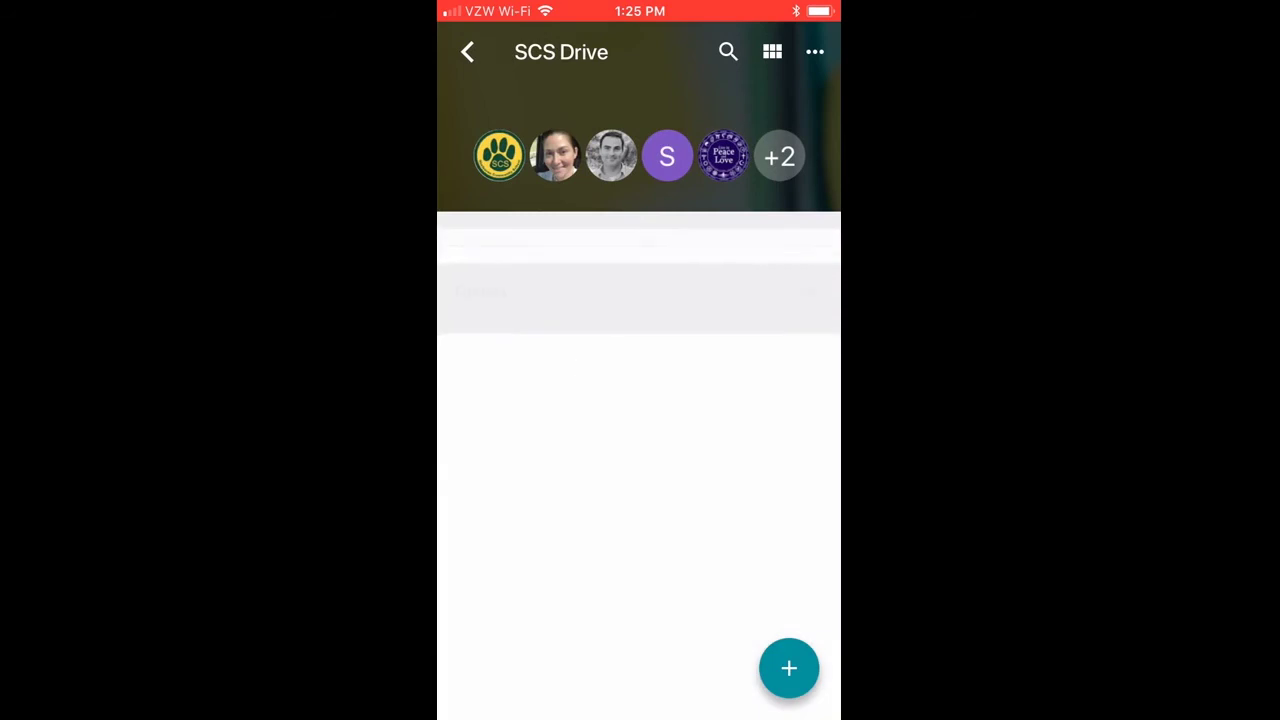
scroll(639, 400, down, 5)
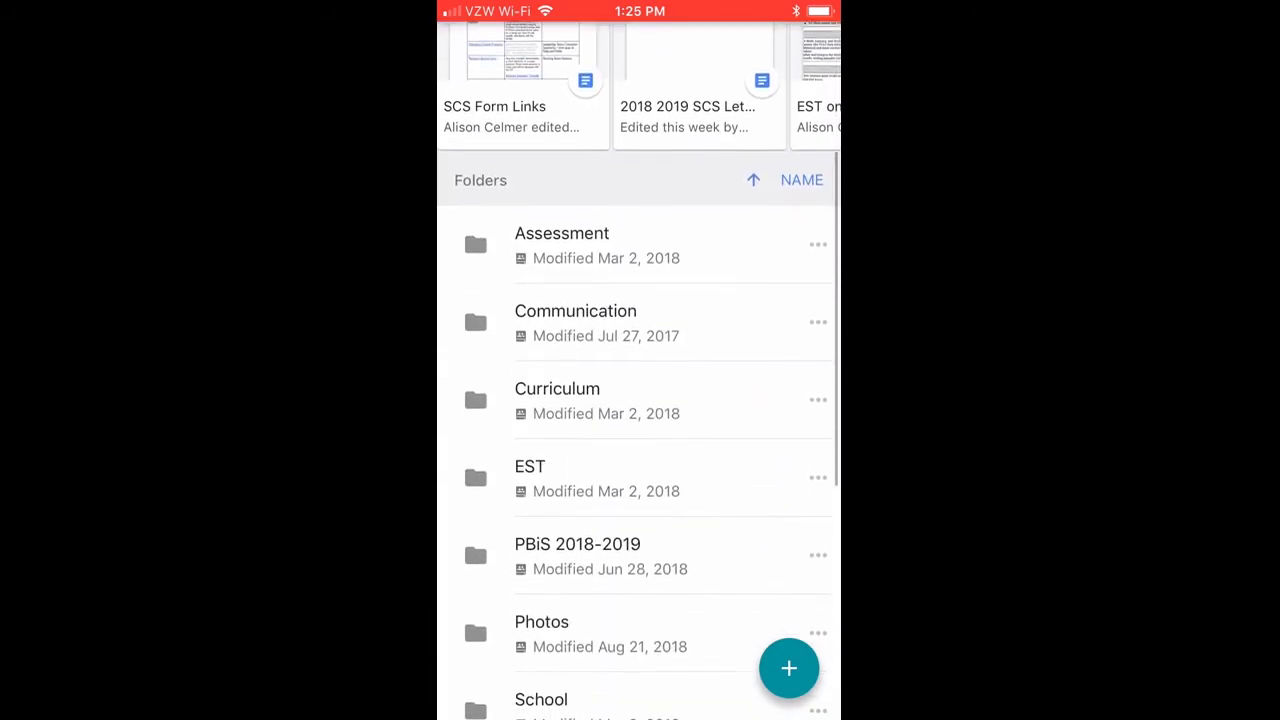
scroll(639, 400, down, 2)
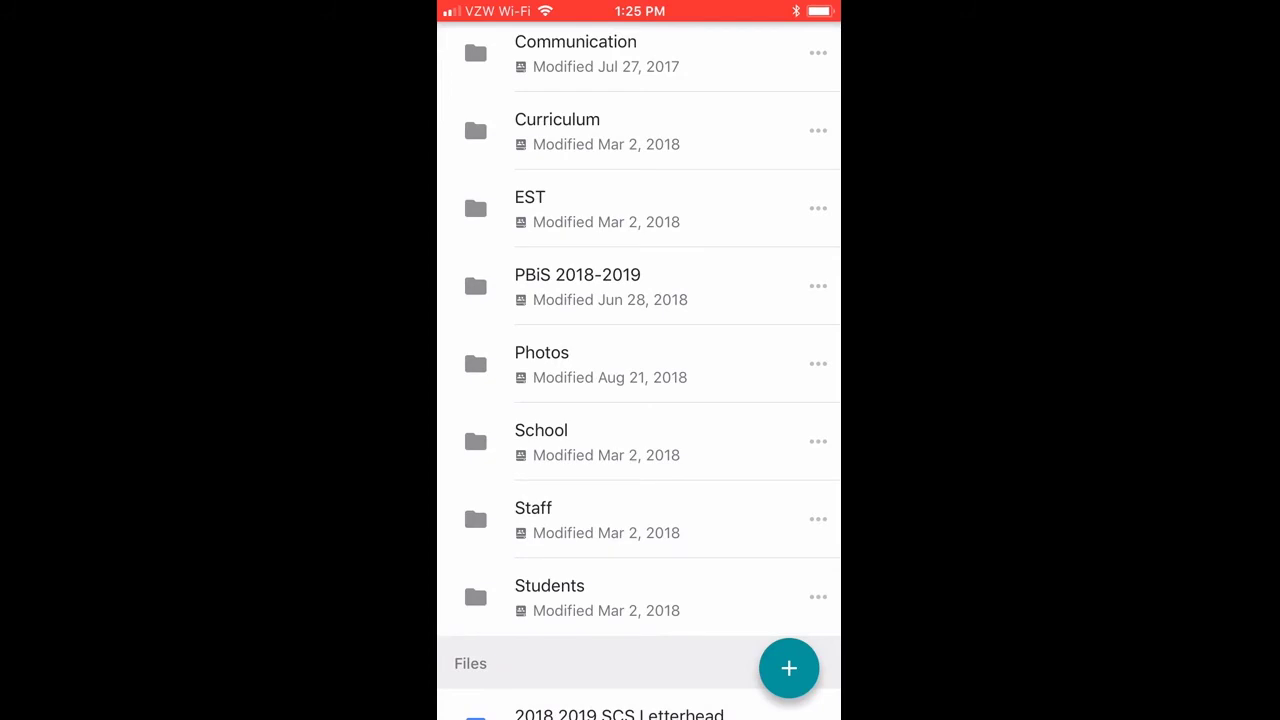
key(super)
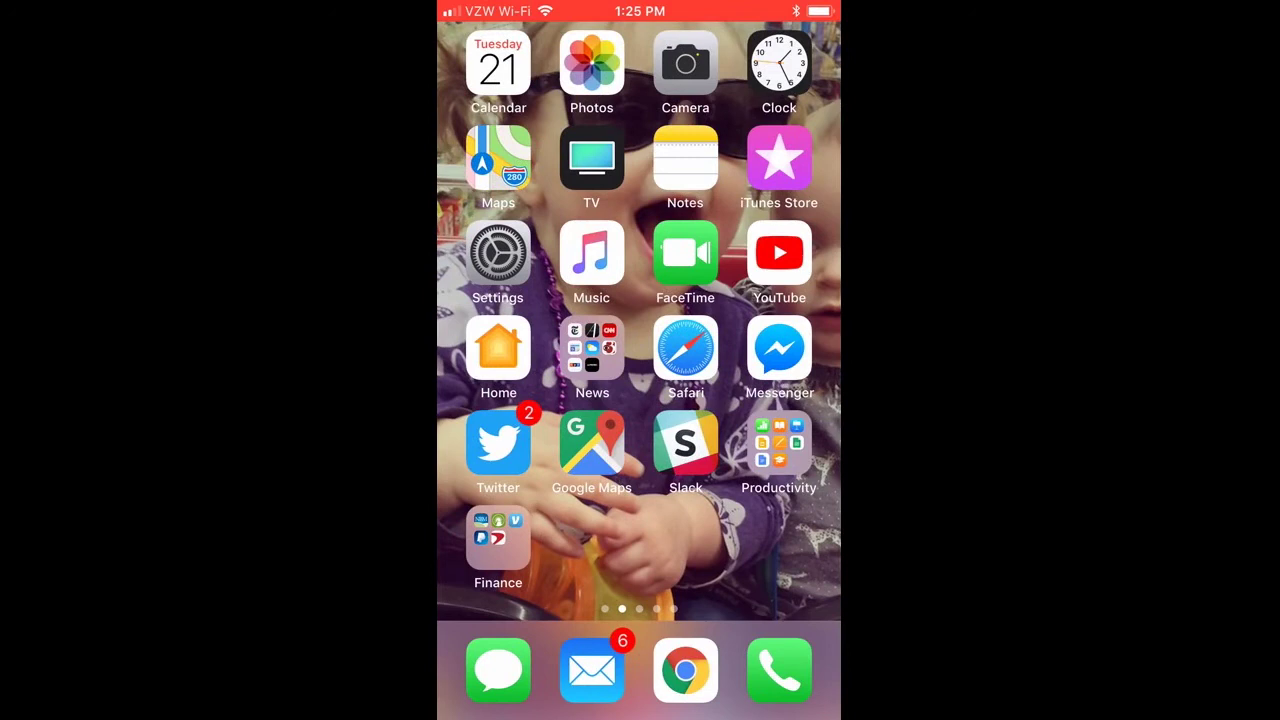
Open the Shelburne airplane banner photo and scroll its share sheet to find More
click(591, 63)
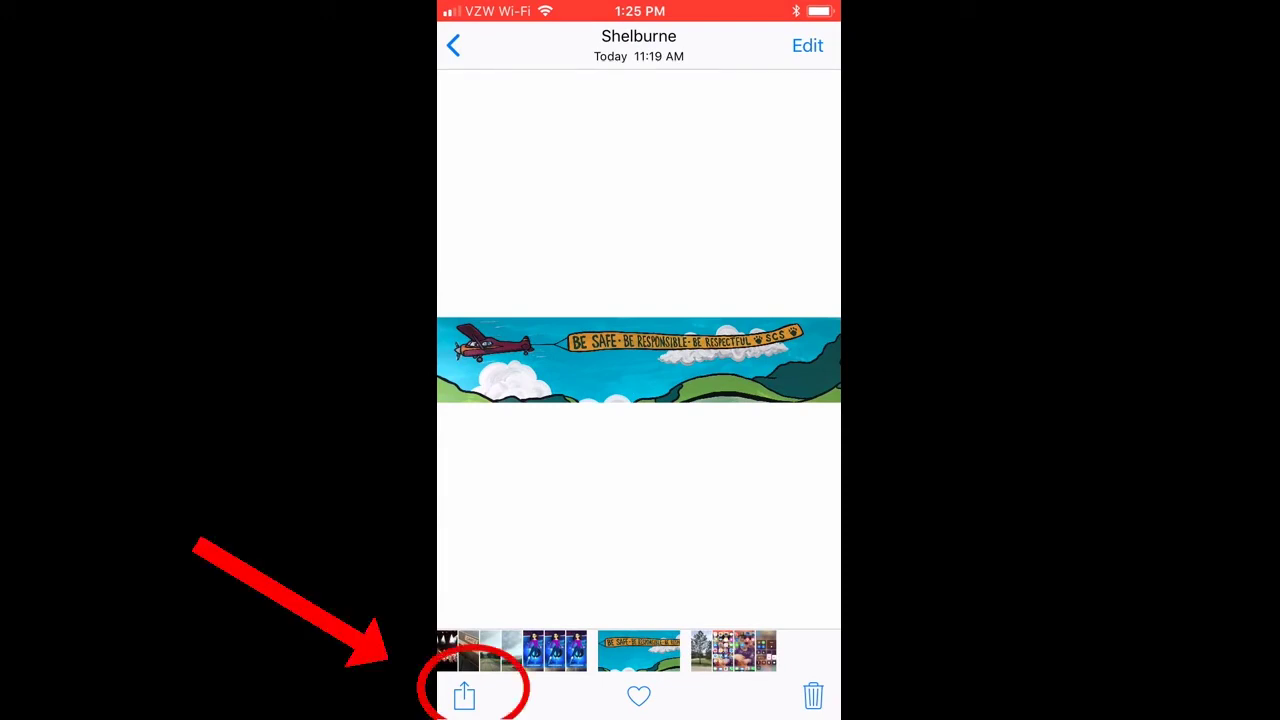
click(464, 696)
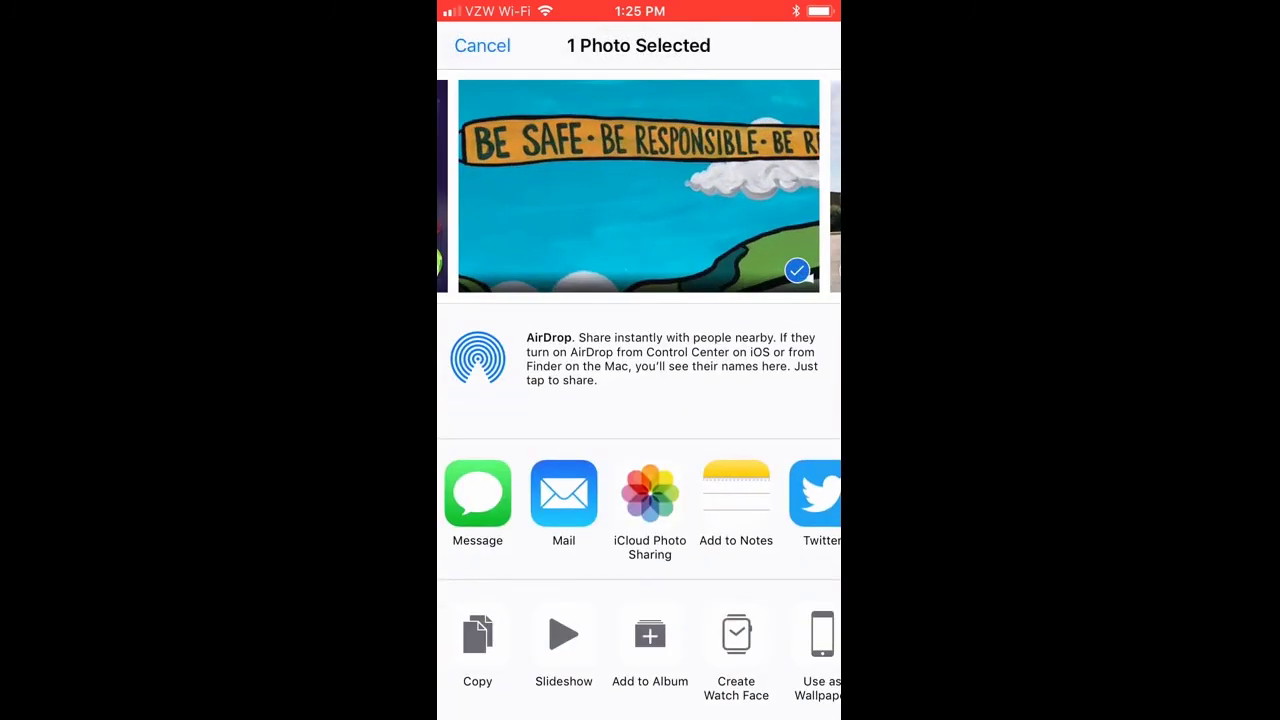
scroll(640, 500, right, 5)
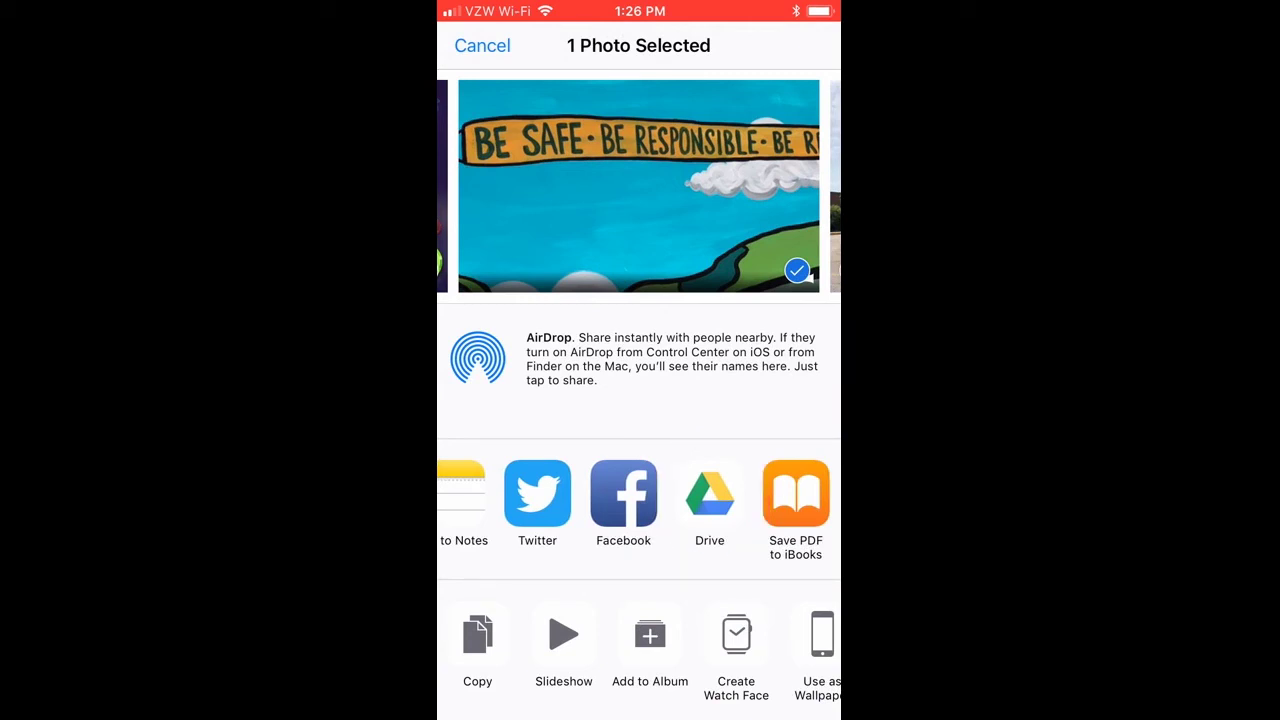
scroll(640, 500, right, 2)
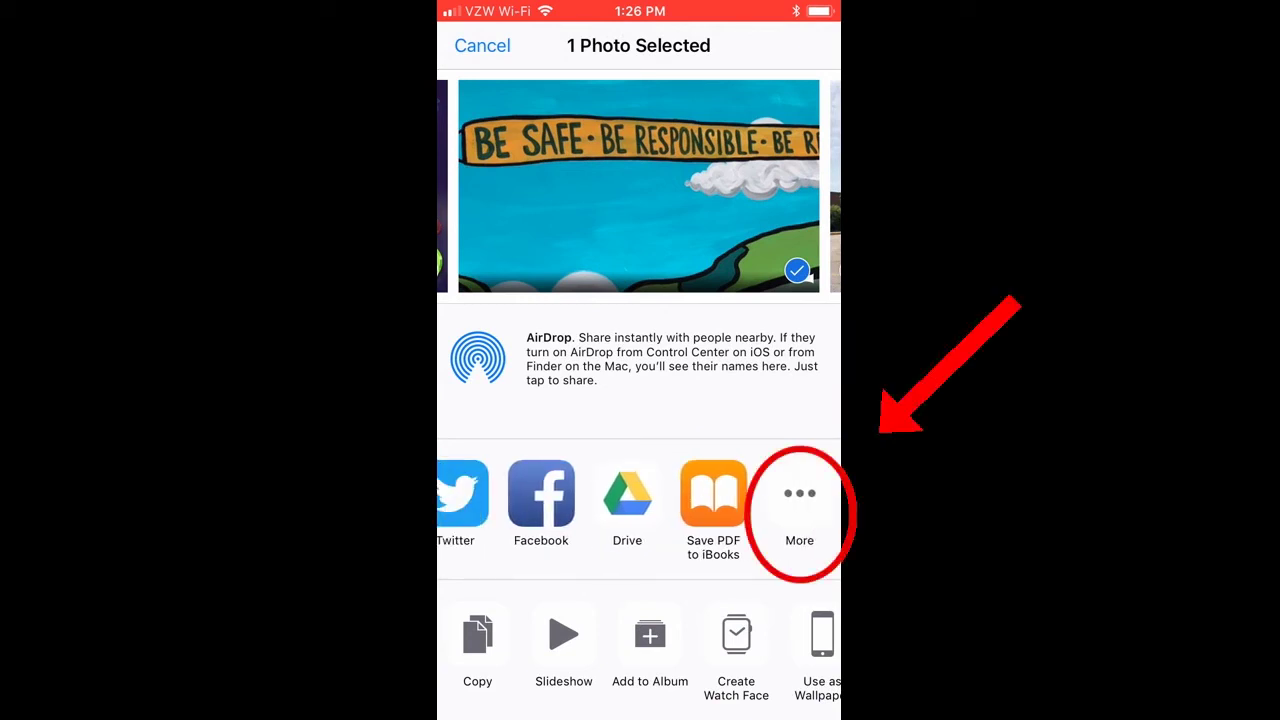
Enable Drive among the sharing activities and start sharing IMG_1966.JPG to Drive
click(799, 493)
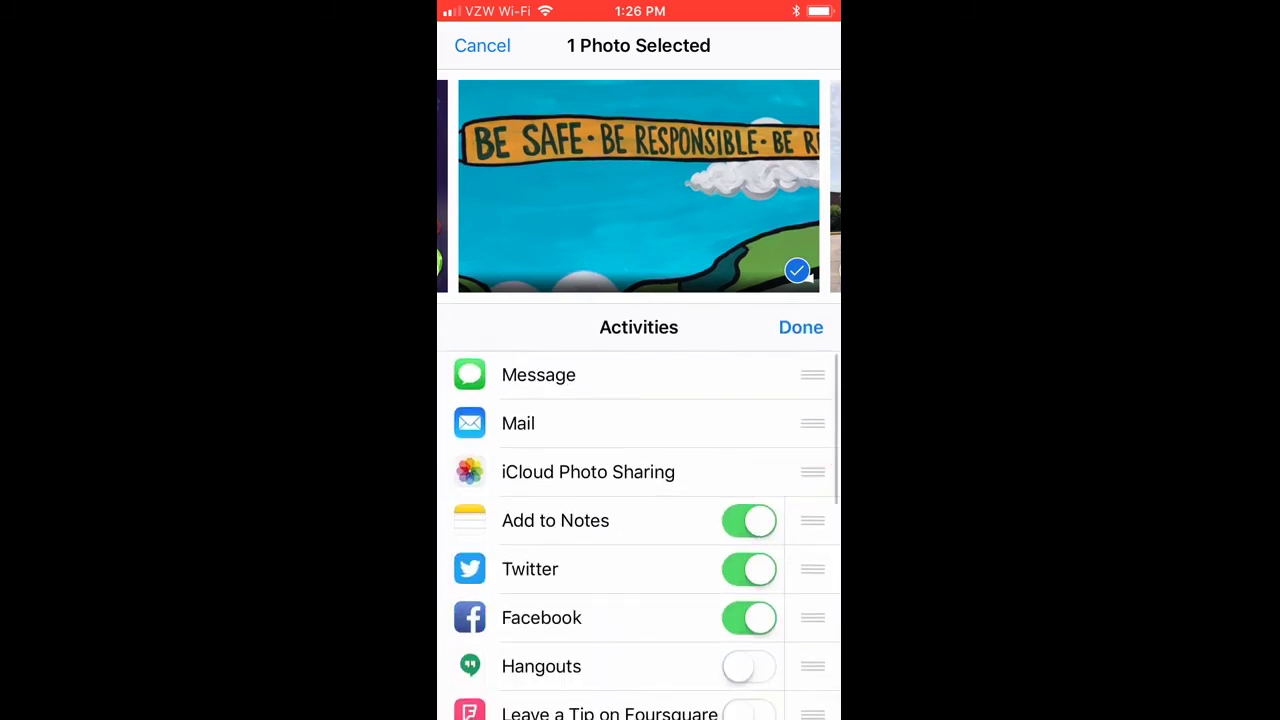
scroll(640, 530, down, 3)
scroll(640, 540, down, 2)
scroll(640, 540, down, 2)
scroll(640, 540, down, 1)
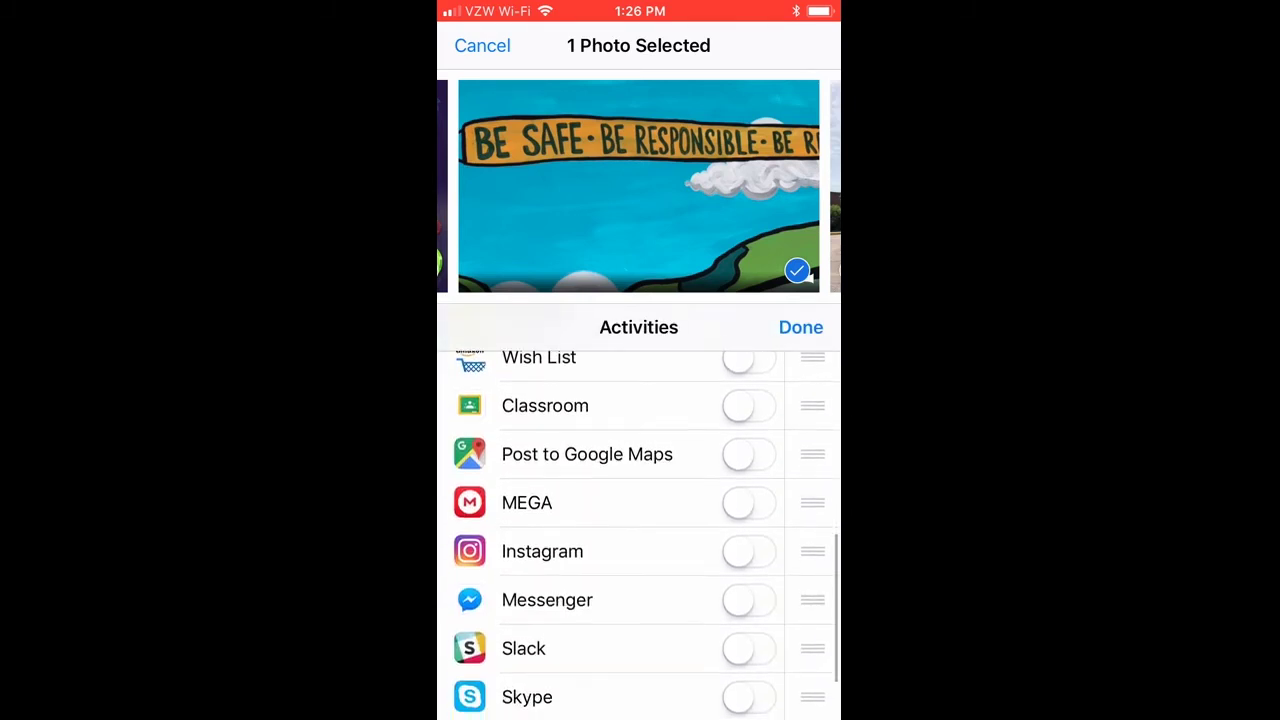
scroll(640, 540, down, 2)
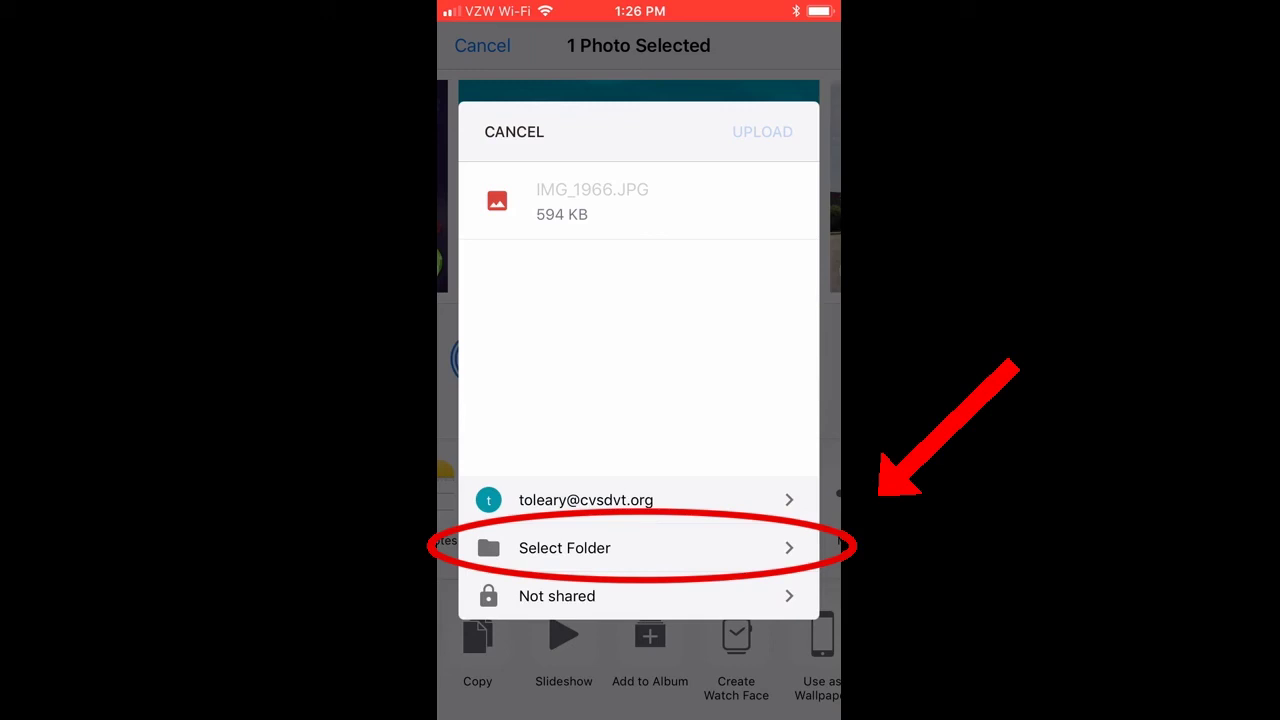
Save IMG_1966.JPG to Team Drives > SCS Drive > Photos and start the upload
click(564, 548)
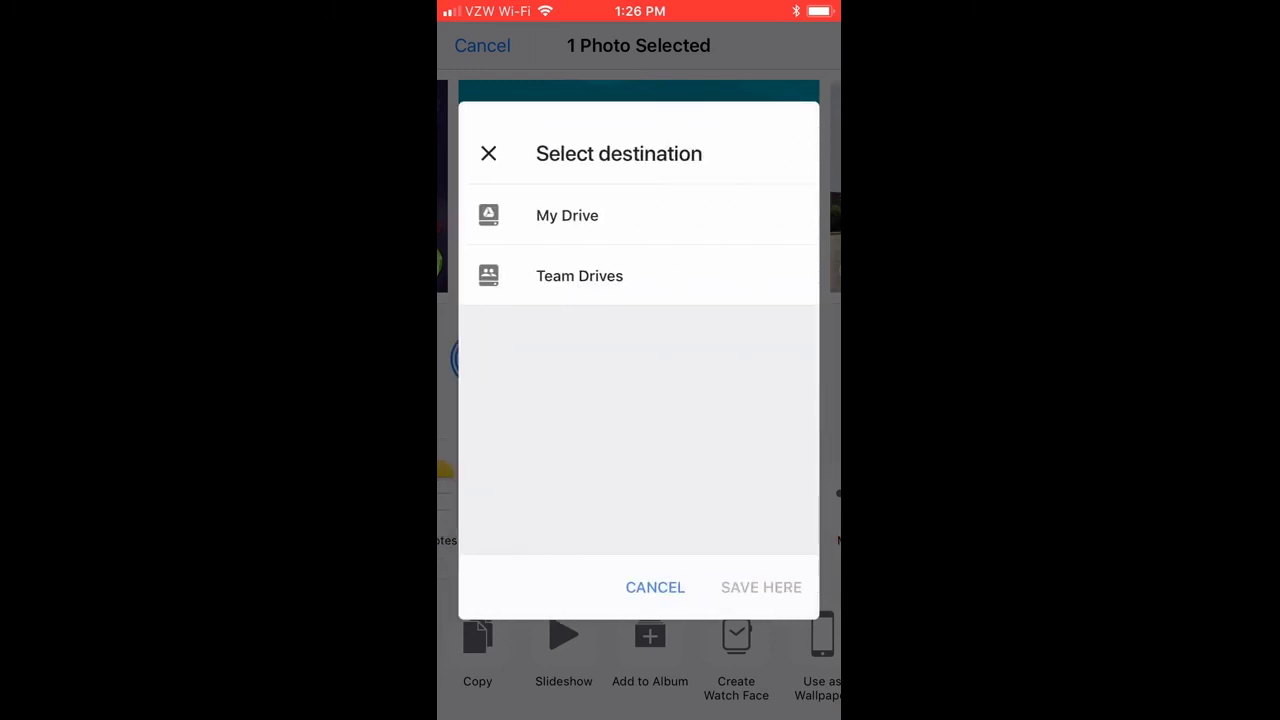
click(579, 275)
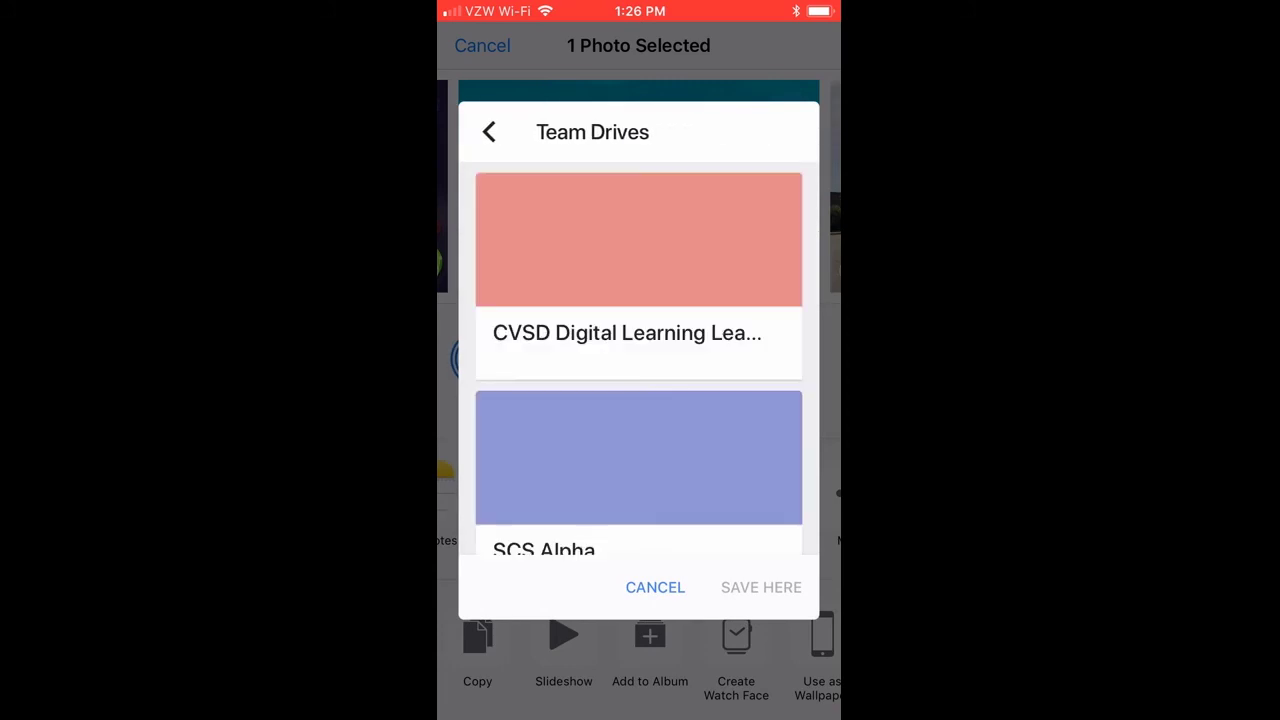
scroll(639, 359, down, 5)
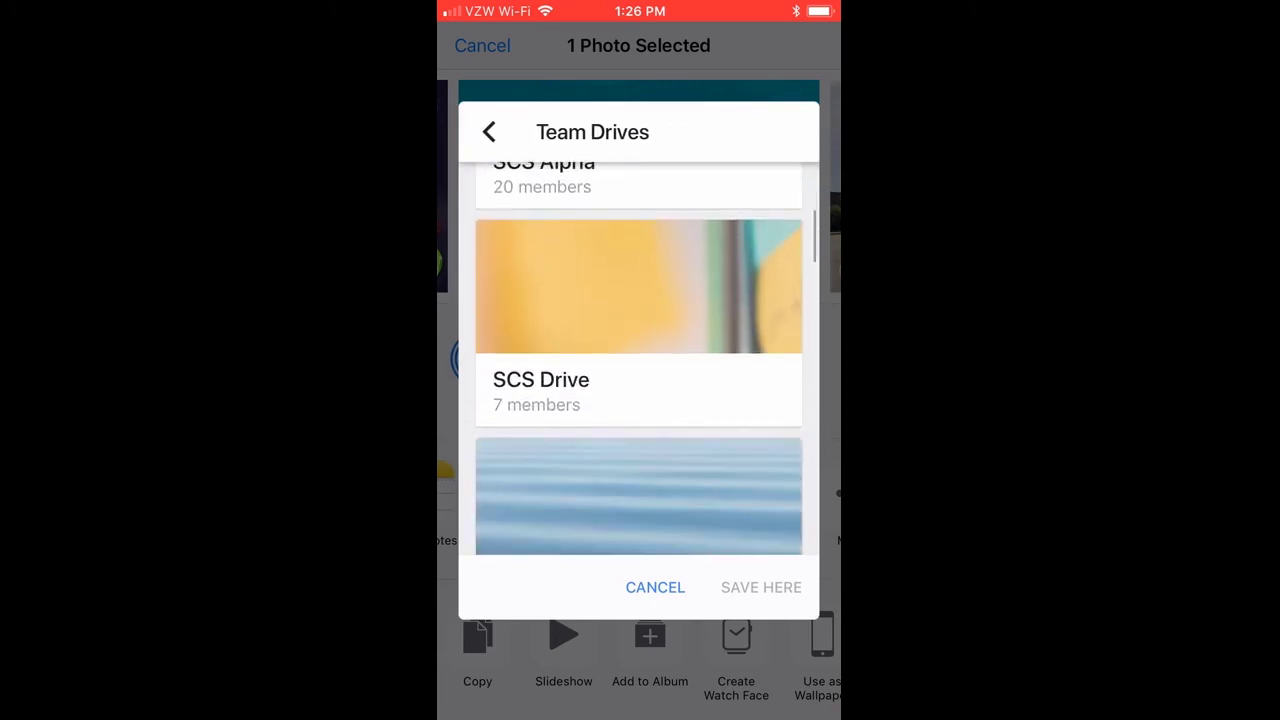
click(639, 320)
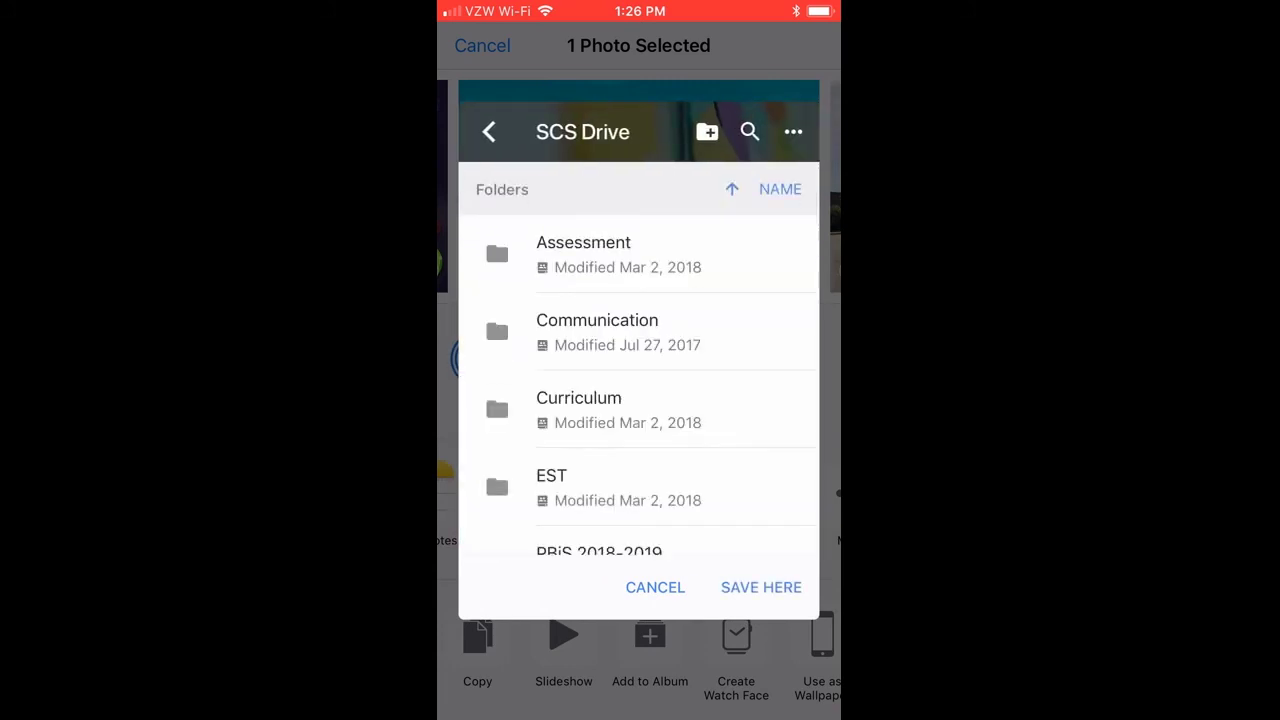
scroll(639, 360, down, 2)
click(580, 446)
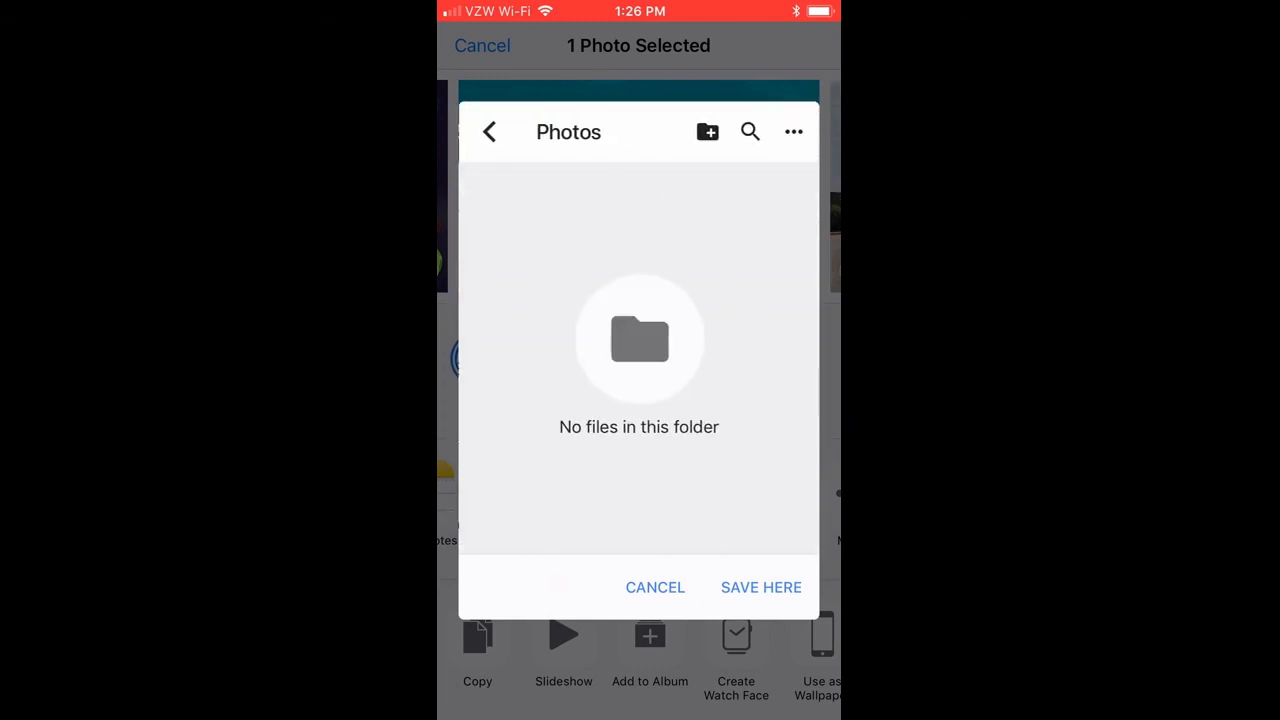
click(761, 587)
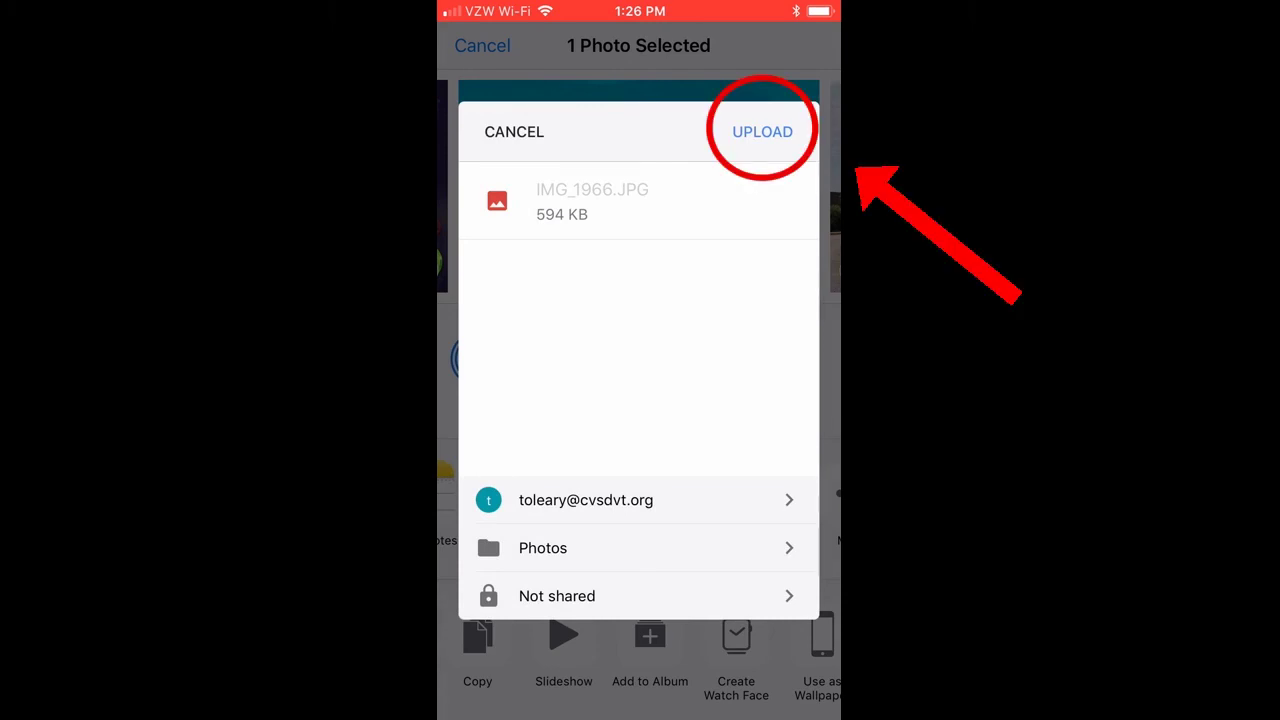
click(762, 131)
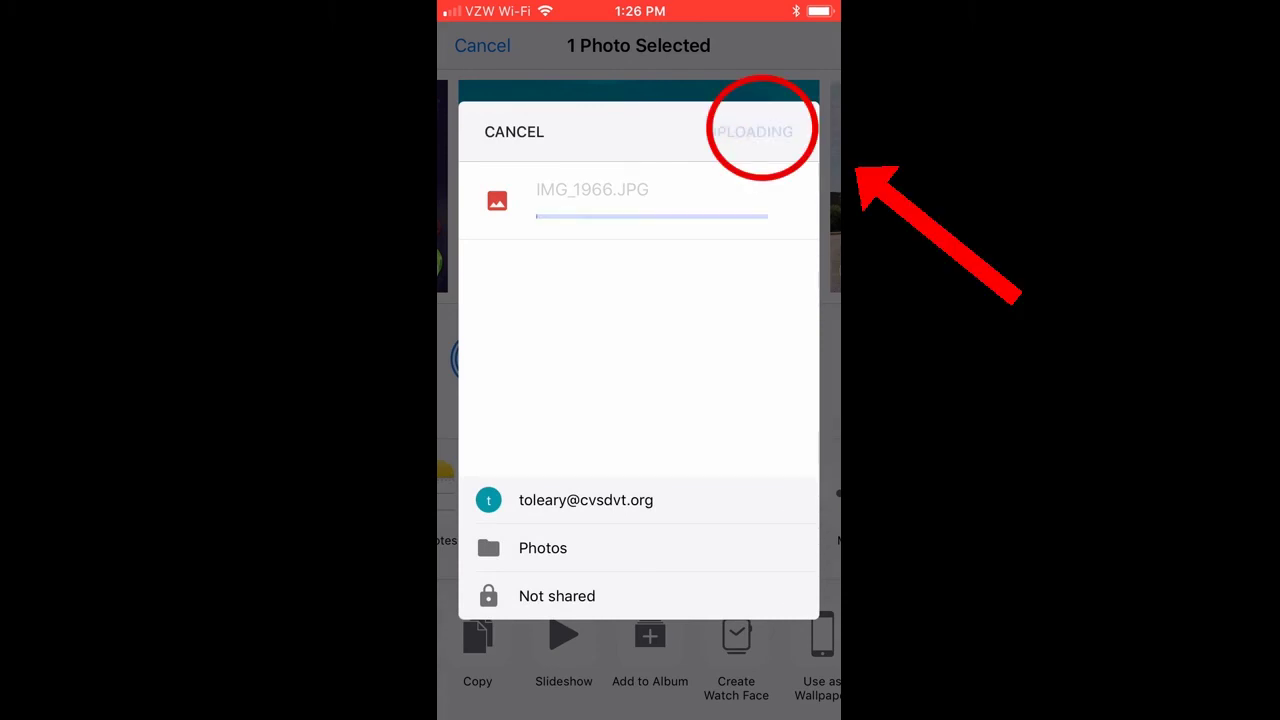